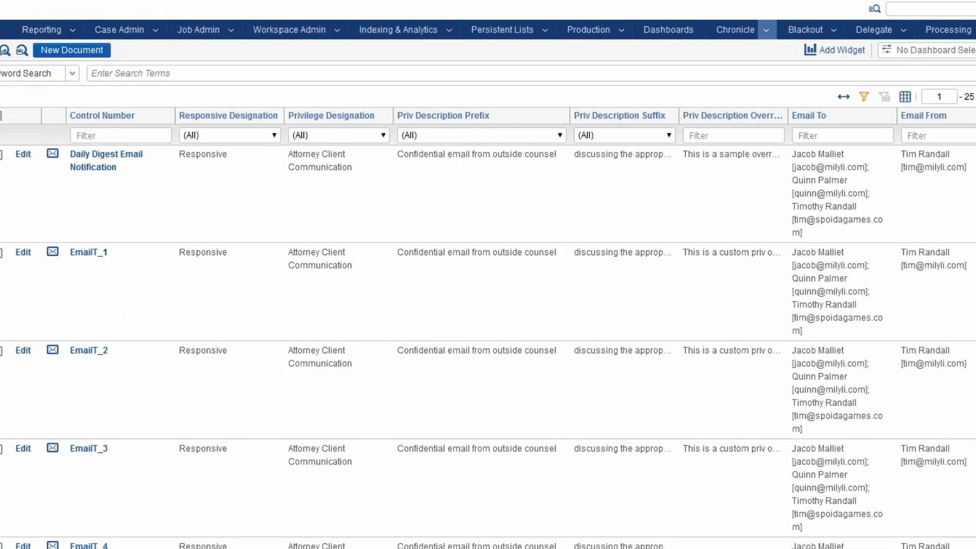
- Go to Chronicle's Name Normalization page and begin a new project definition
left_click(766, 30)
left_click(740, 83)
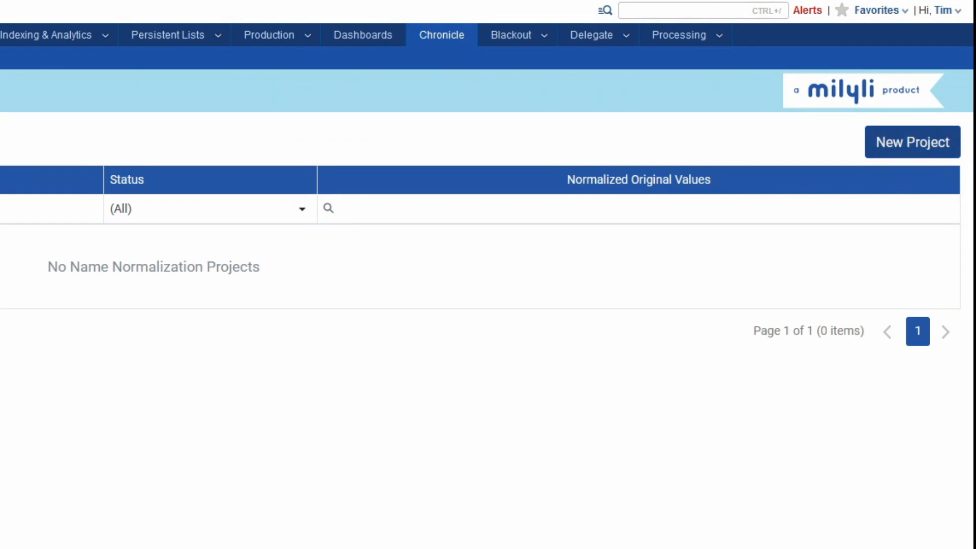
left_click(910, 142)
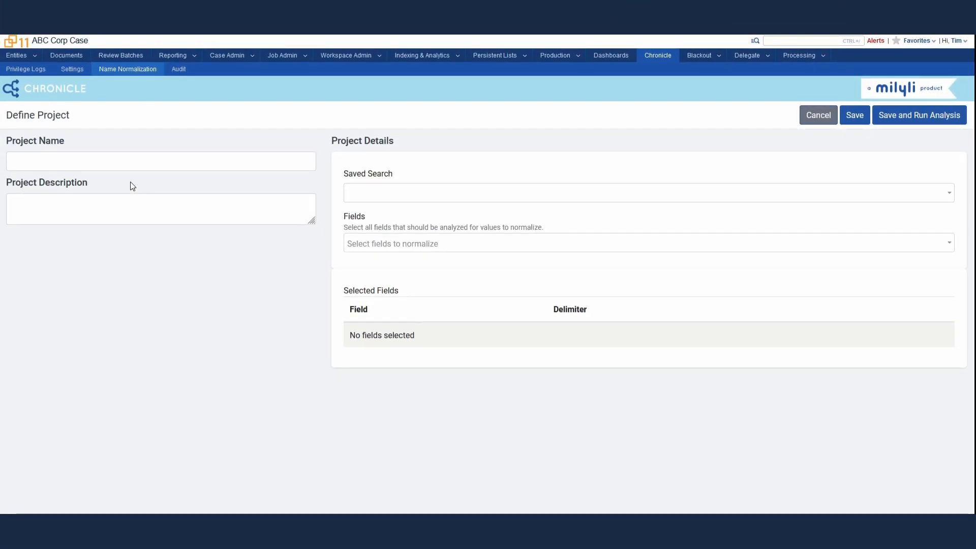
- Name the project 'Priv Project', describe it as 'Priv project demo', and use saved search Priv Withheld Emails
left_click(135, 160)
type("Priv Project")
left_click(136, 209)
type("Priv project demo")
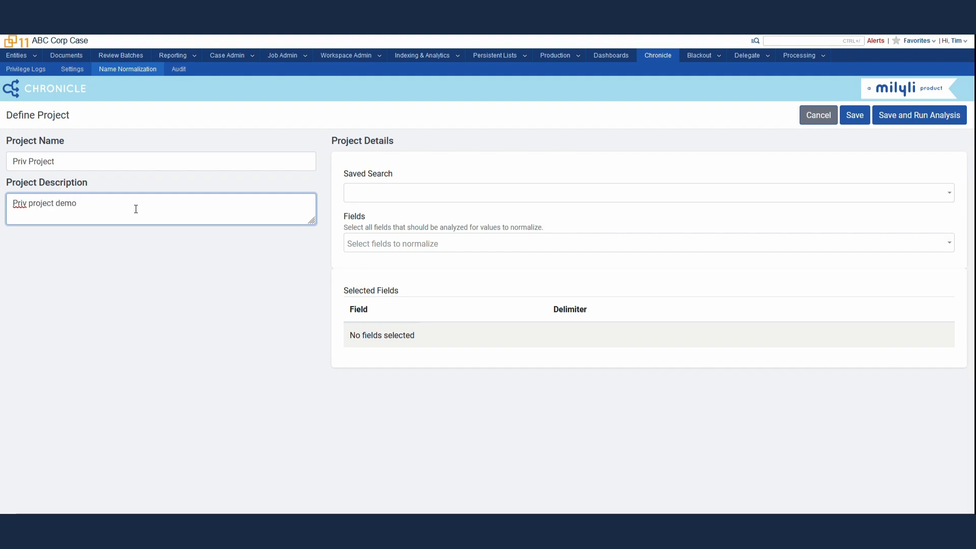
left_click(434, 198)
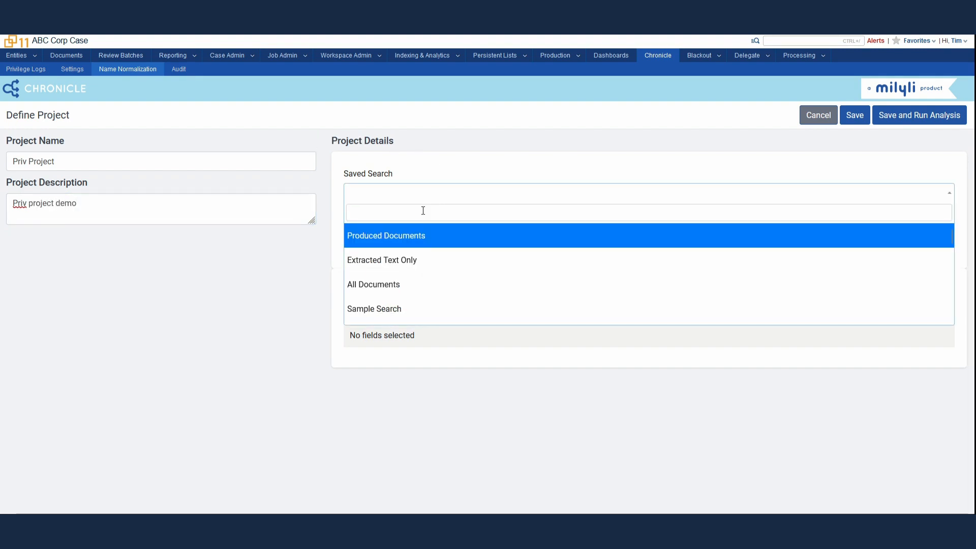
type("priv")
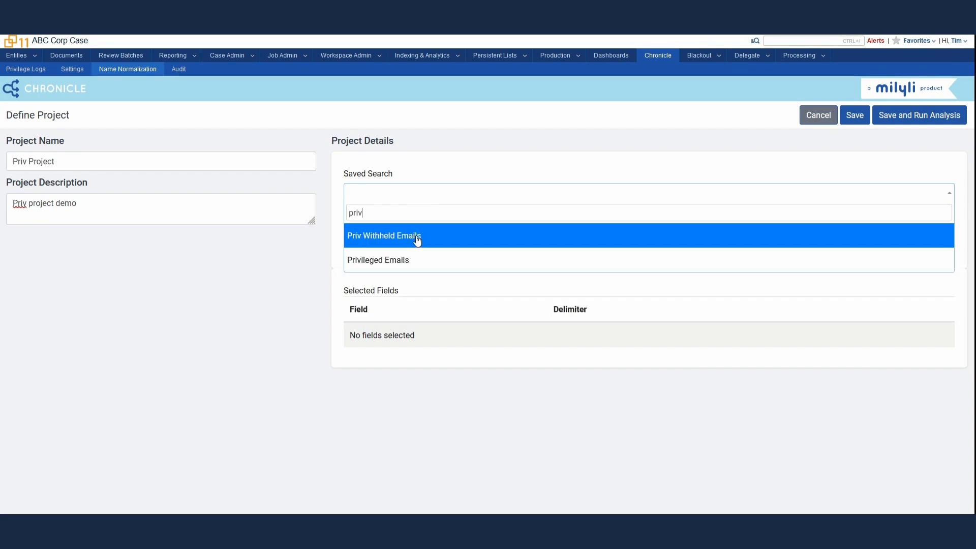
left_click(417, 240)
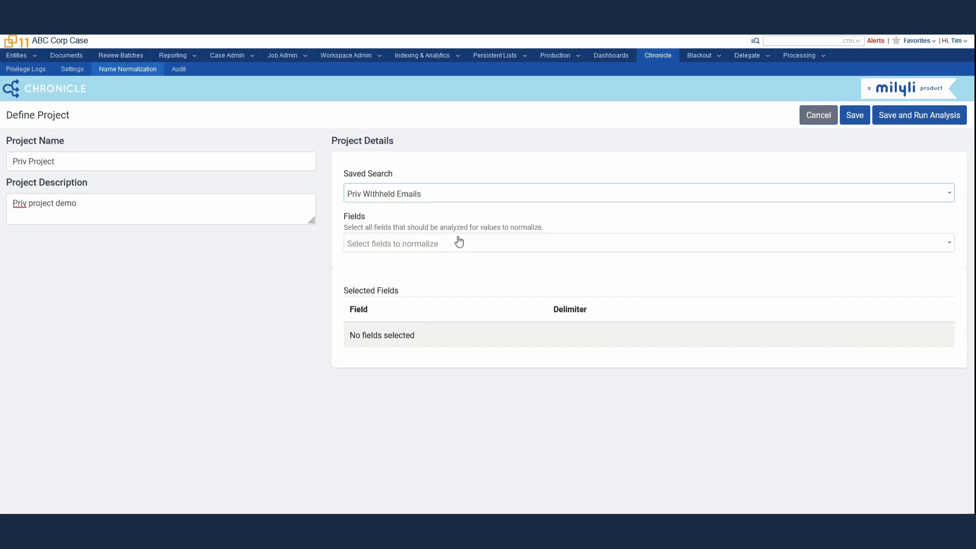
- Add Email From, Email To, Email BCC and Email CC as the fields to normalize
left_click(459, 244)
type("email")
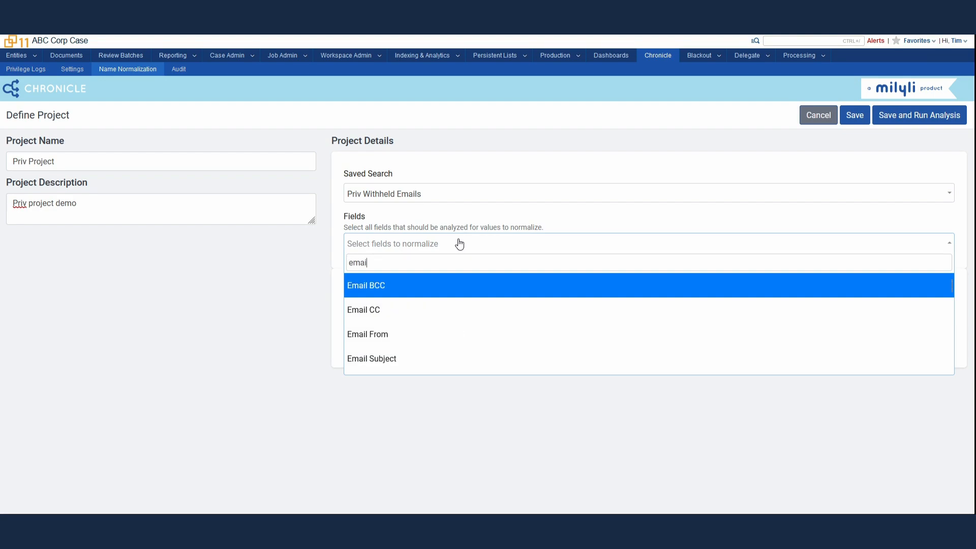
left_click(399, 334)
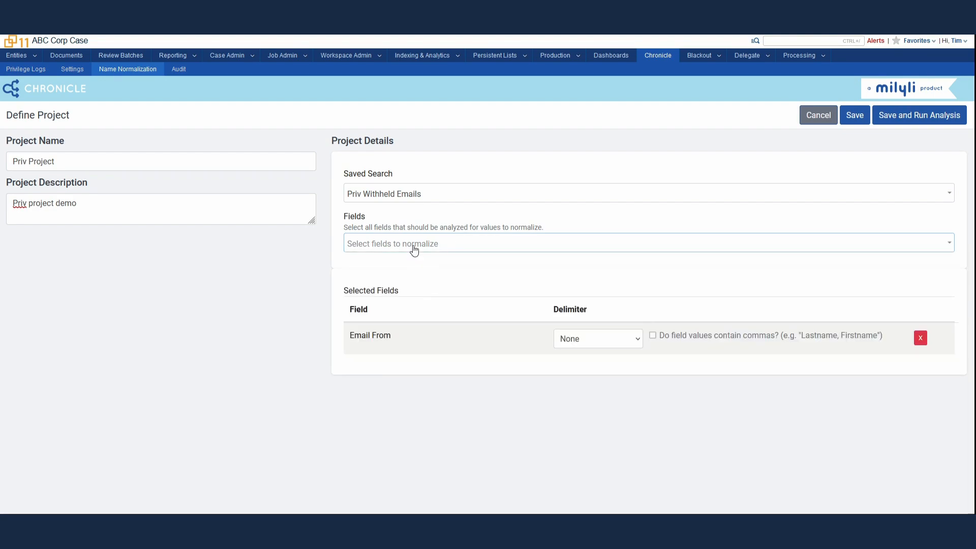
left_click(415, 245)
type("email to")
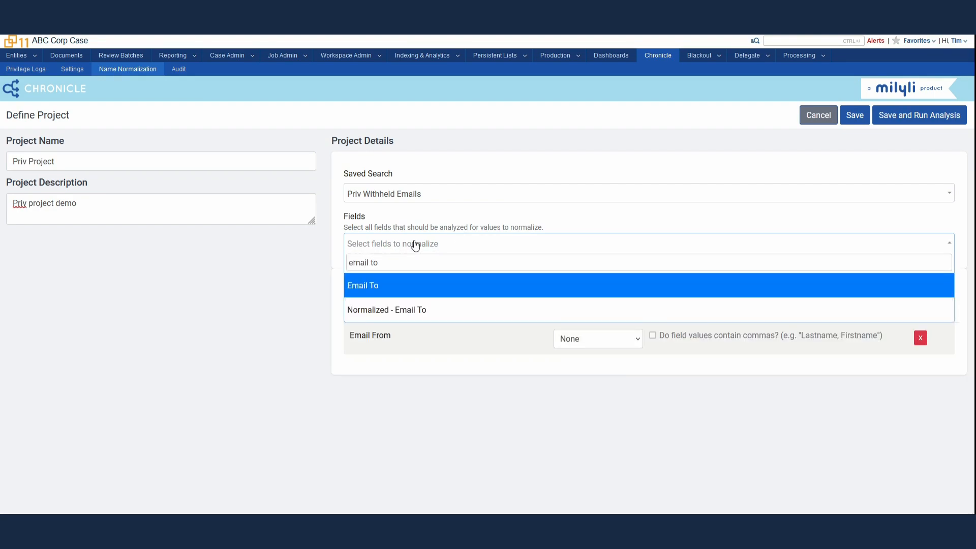
left_click(396, 287)
left_click(409, 246)
type("email bcc")
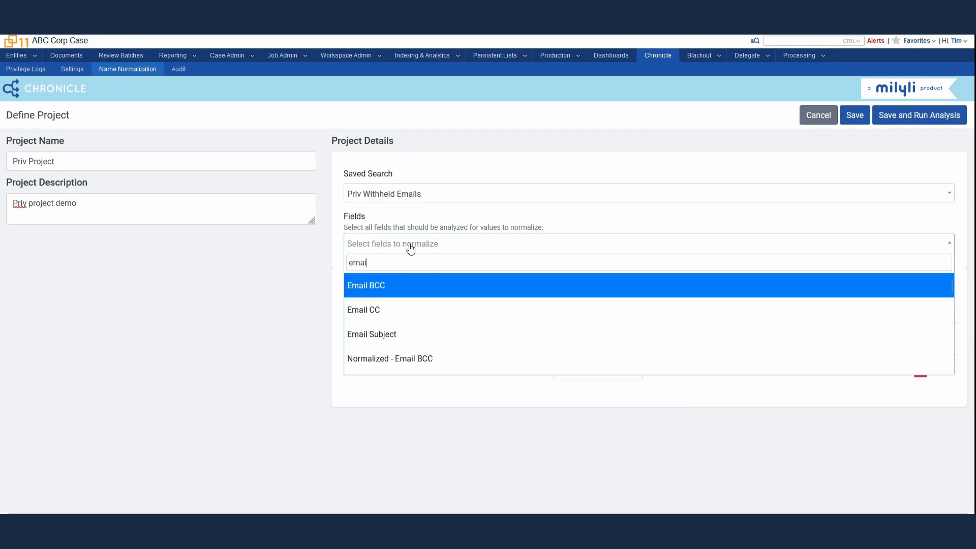
left_click(401, 283)
left_click(412, 248)
type("email cc")
left_click(398, 287)
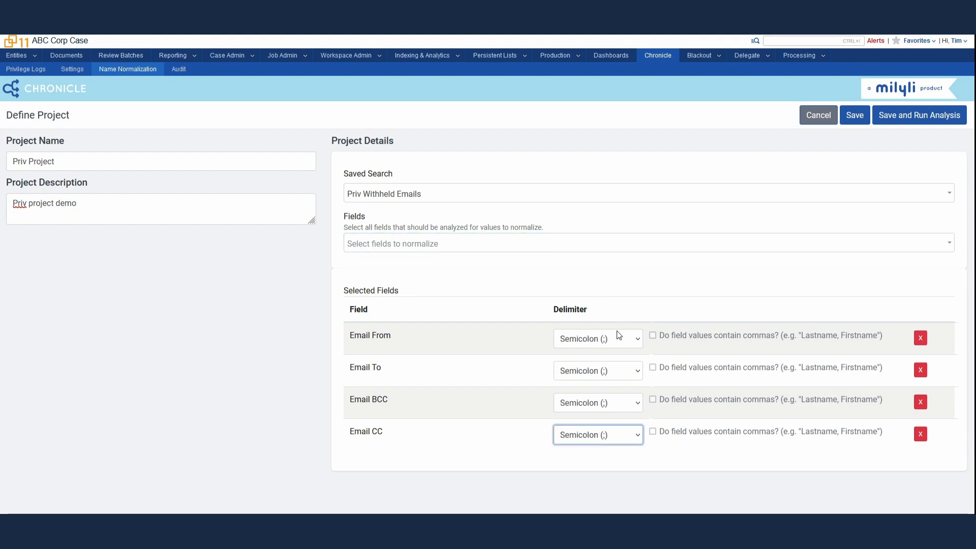
- Set the email fields' delimiter to Semicolon (;) and save Priv Project
left_click(617, 339)
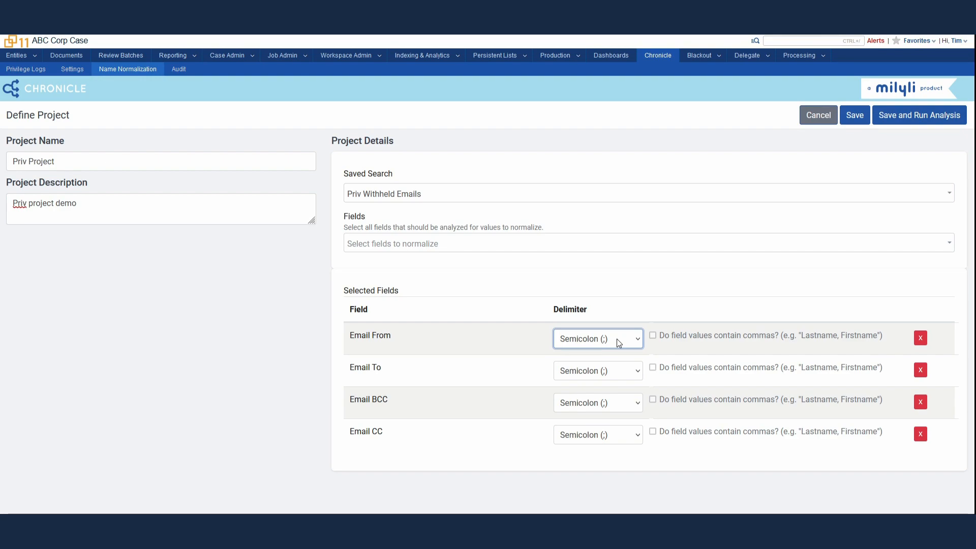
left_click(853, 117)
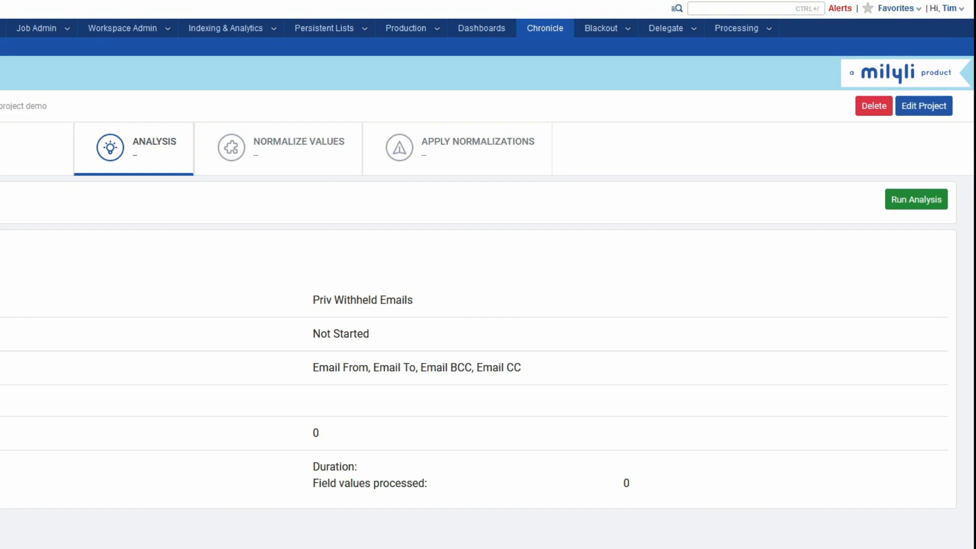
- Run the analysis on Priv Project's saved search of 134 documents
left_click(914, 199)
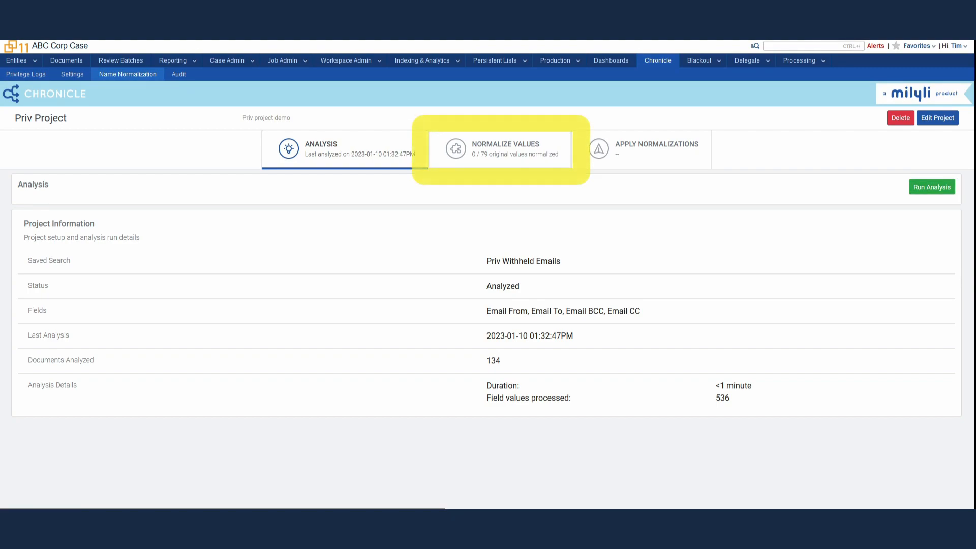
- Switch to Normalize Values and scroll through the 79 not-yet-normalized original values
left_click(515, 155)
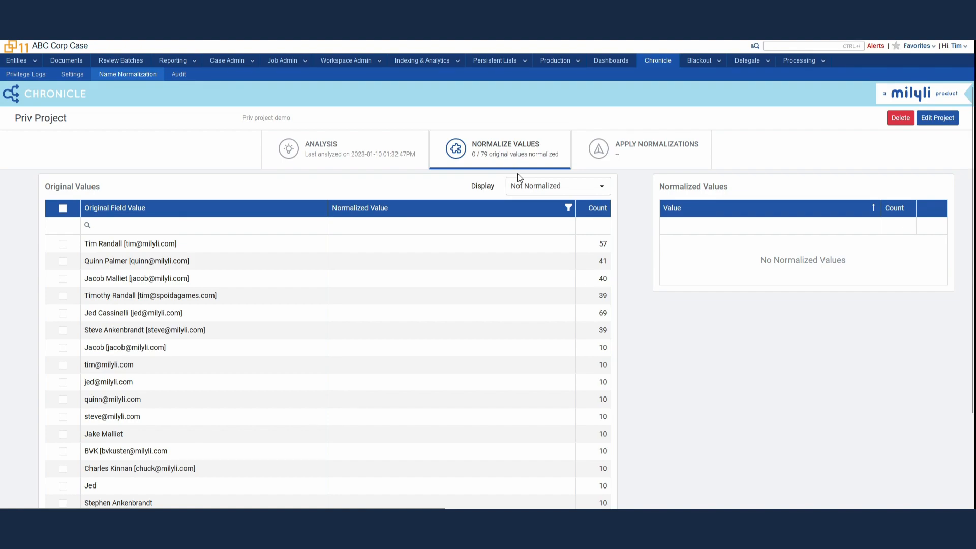
scroll(635, 282, "down", 1)
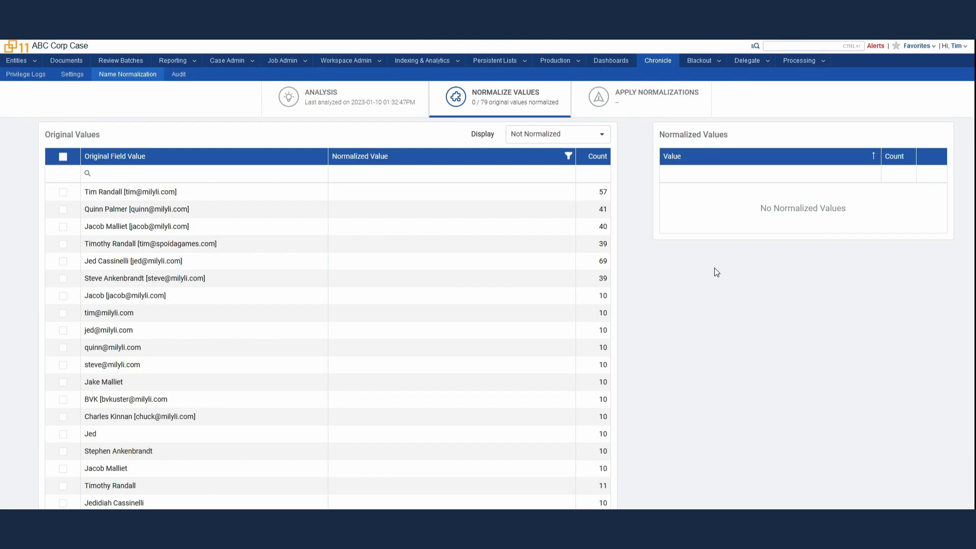
- Filter original values by the person's first name and make the plain full-name value a normalized value
left_click(247, 175)
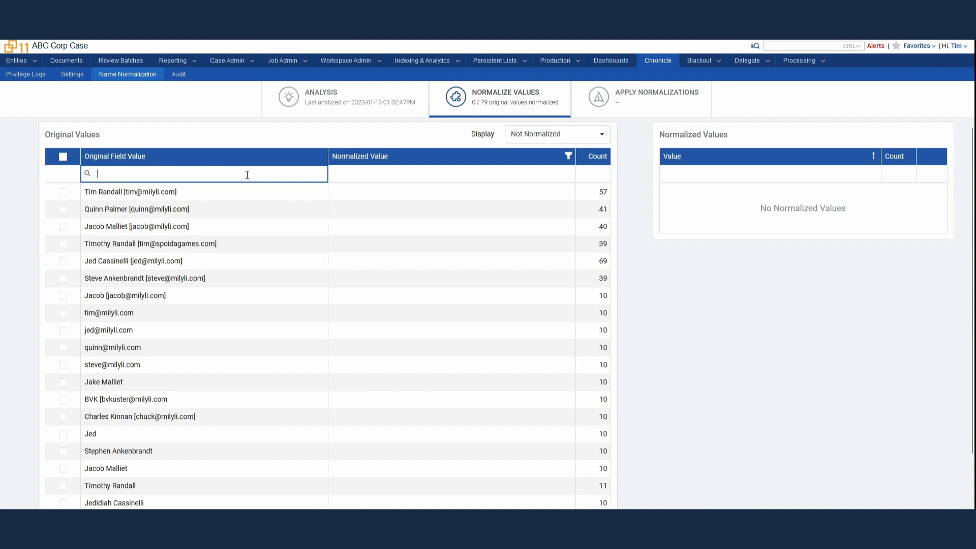
type("Tim")
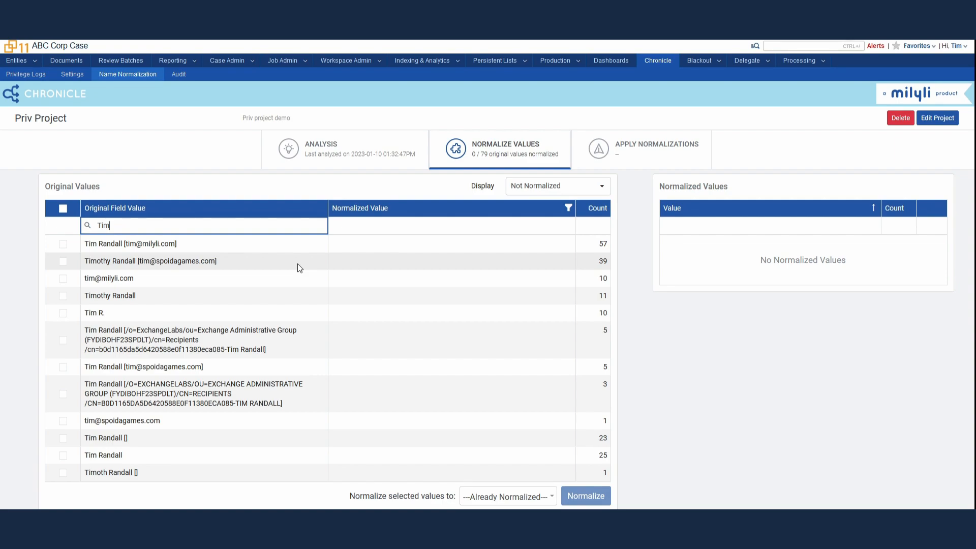
left_click(63, 296)
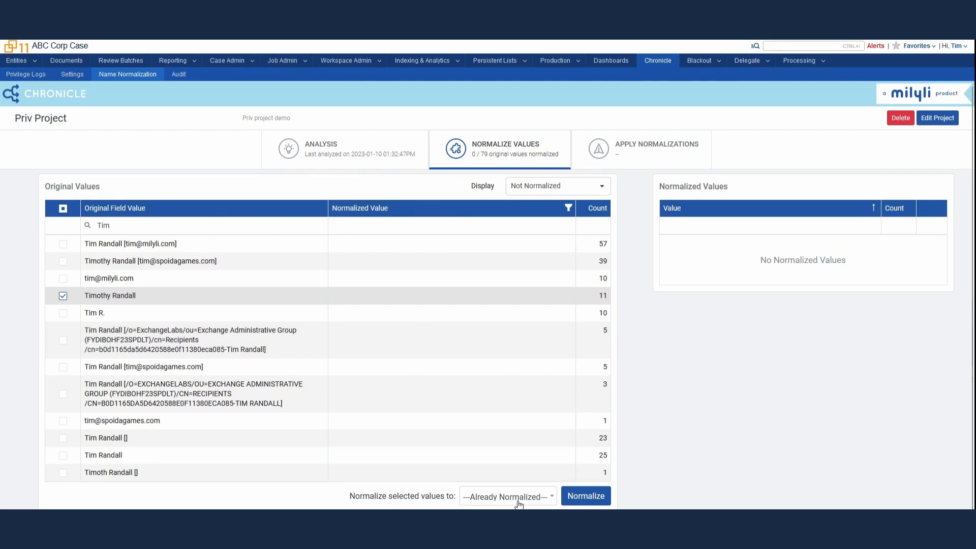
left_click(589, 497)
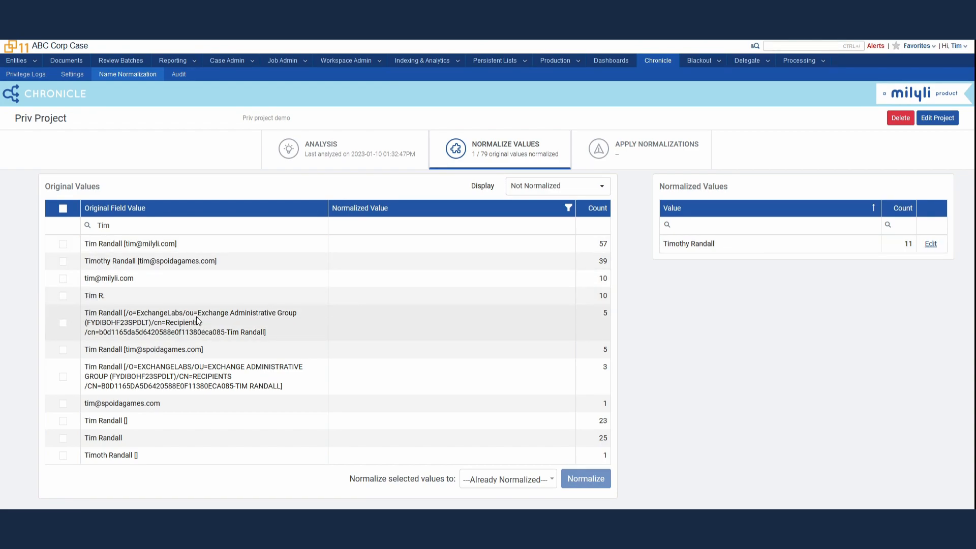
- Normalize every filtered variant to that full name, totaling 190 occurrences
left_click(63, 208)
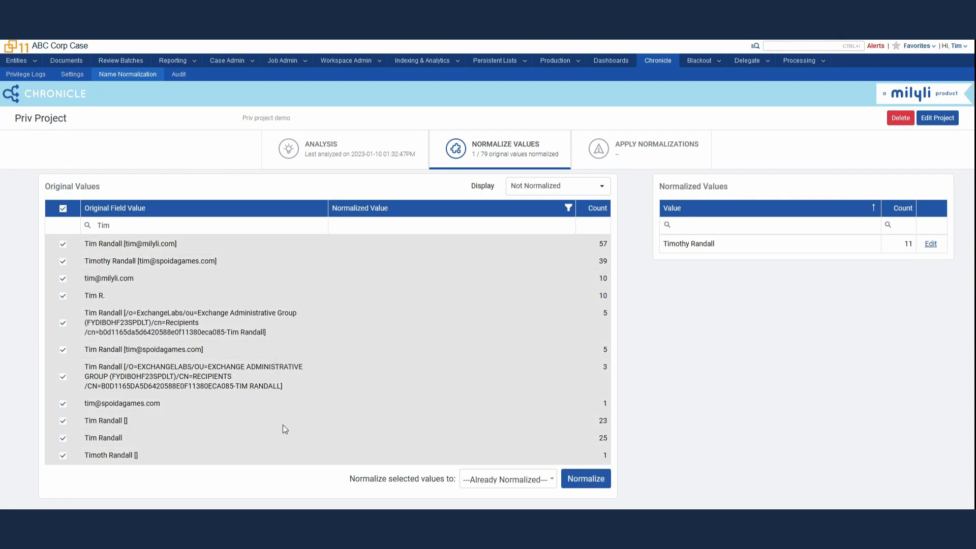
left_click(508, 480)
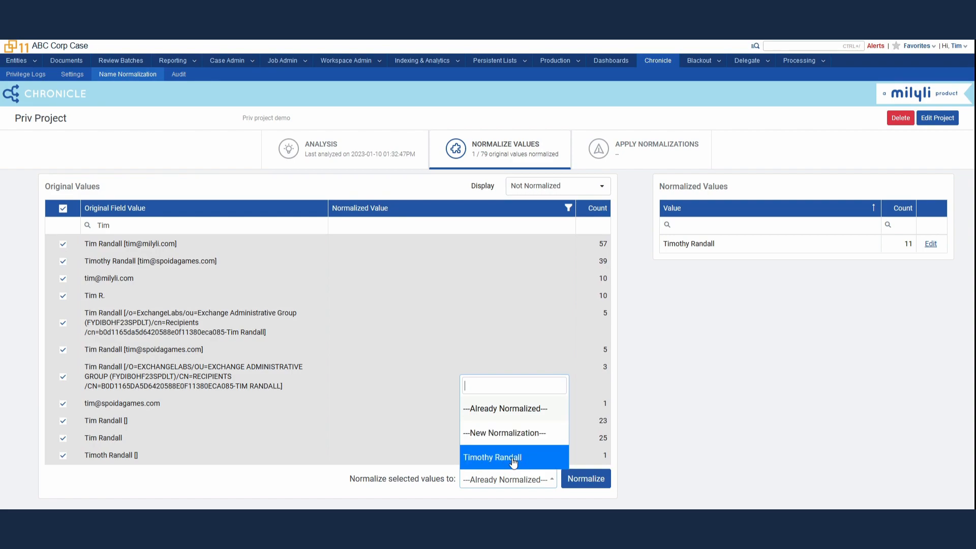
left_click(514, 460)
left_click(584, 479)
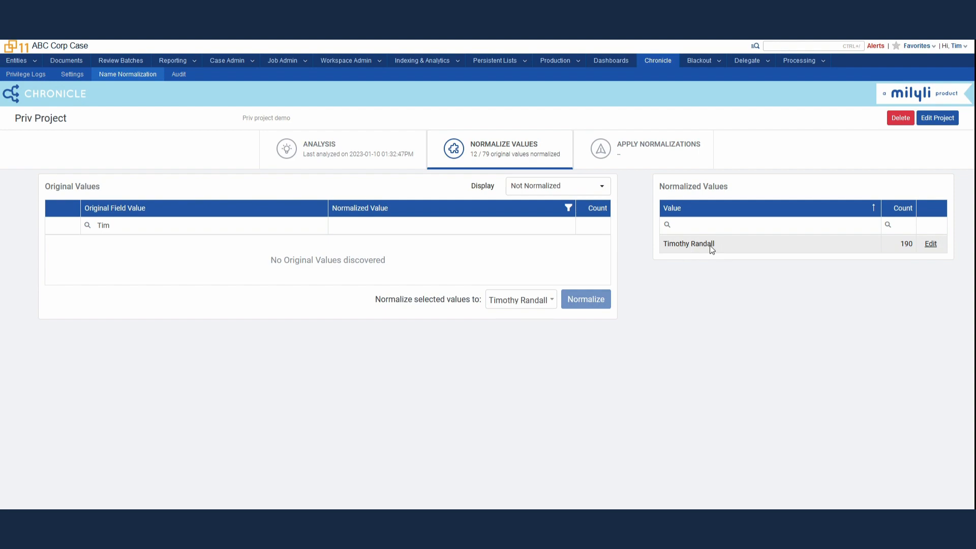
- Review the merged name's mapped original values in Edit Normalization, sorted by ascending count
double_click(729, 245)
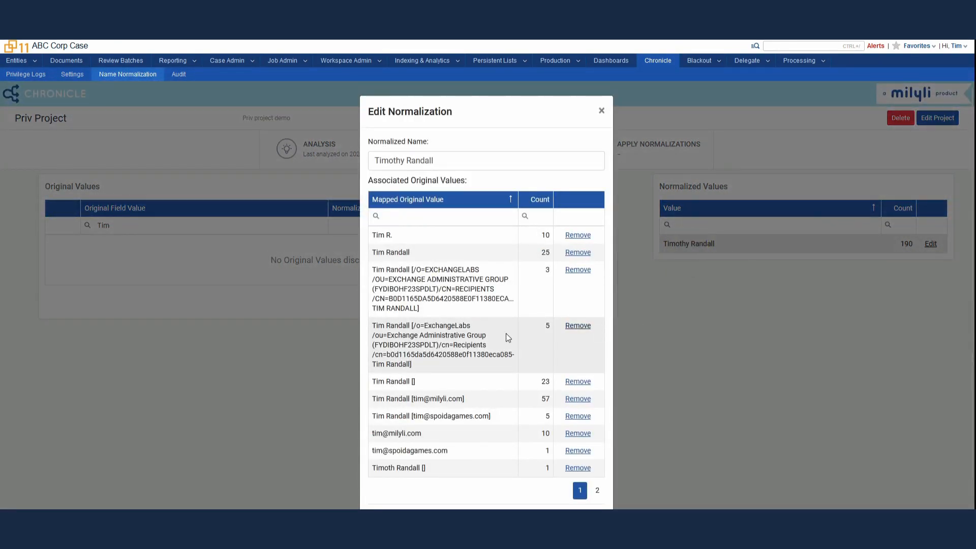
scroll(505, 334, "down", 2)
scroll(504, 363, "up", 2)
scroll(479, 384, "down", 2)
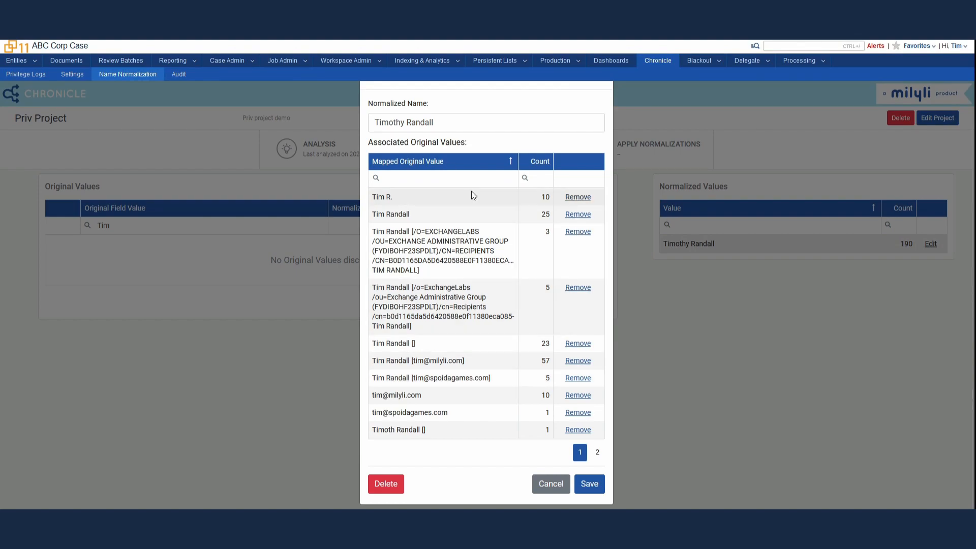
left_click(546, 174)
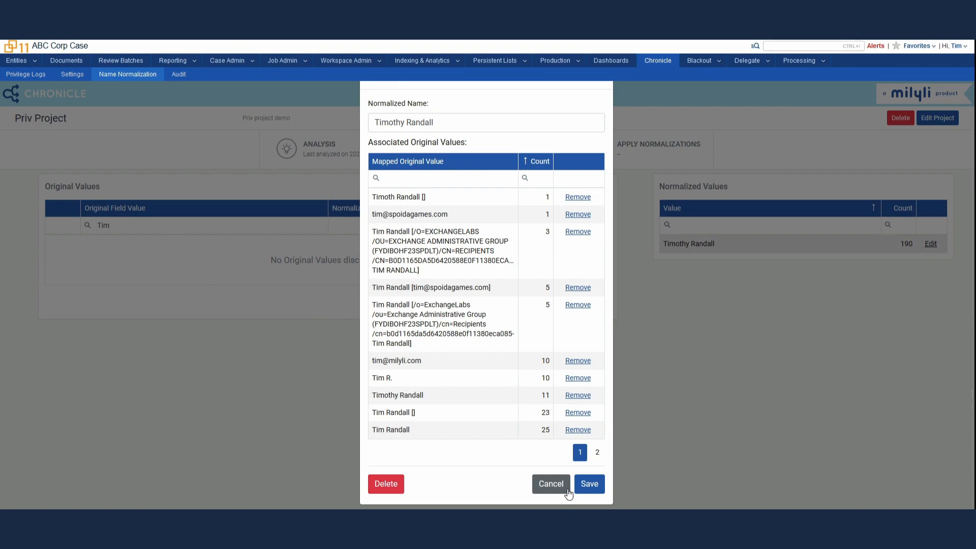
- Close the edit dialog, clear the first-name filter, and tick the short first-name value
left_click(547, 489)
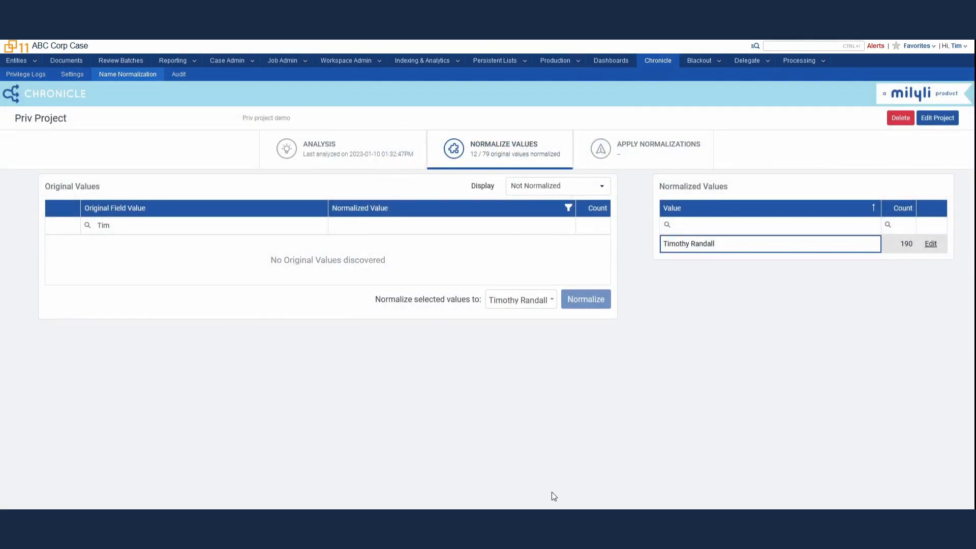
double_click(103, 225)
key("BackSpace")
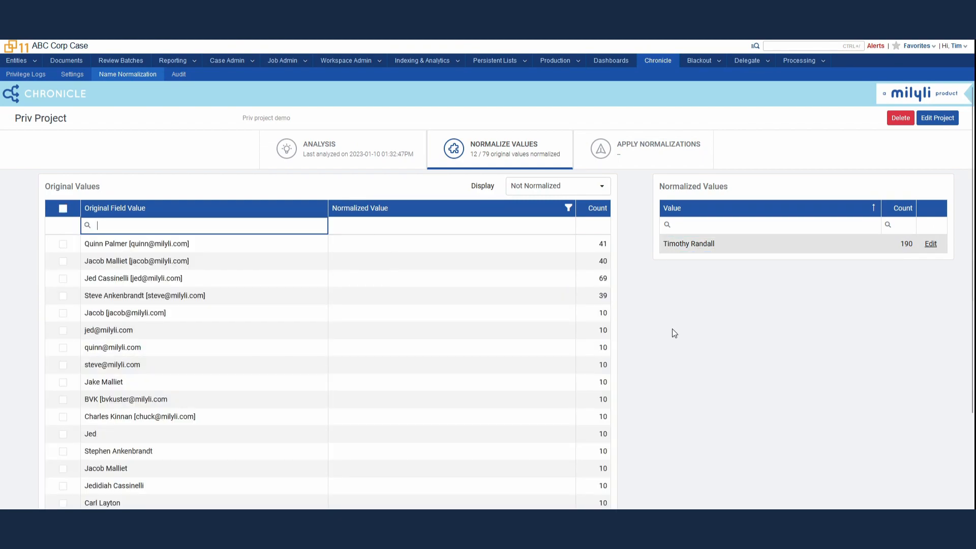
scroll(673, 333, "down", 1)
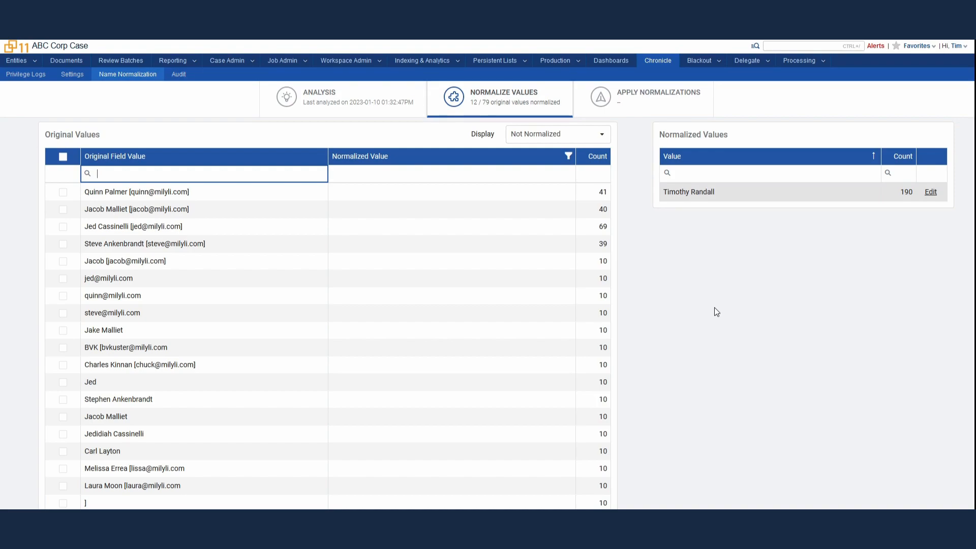
left_click(63, 385)
- Normalize the ticked value to a newly created full name covering 10 occurrences
scroll(450, 378, "down", 1)
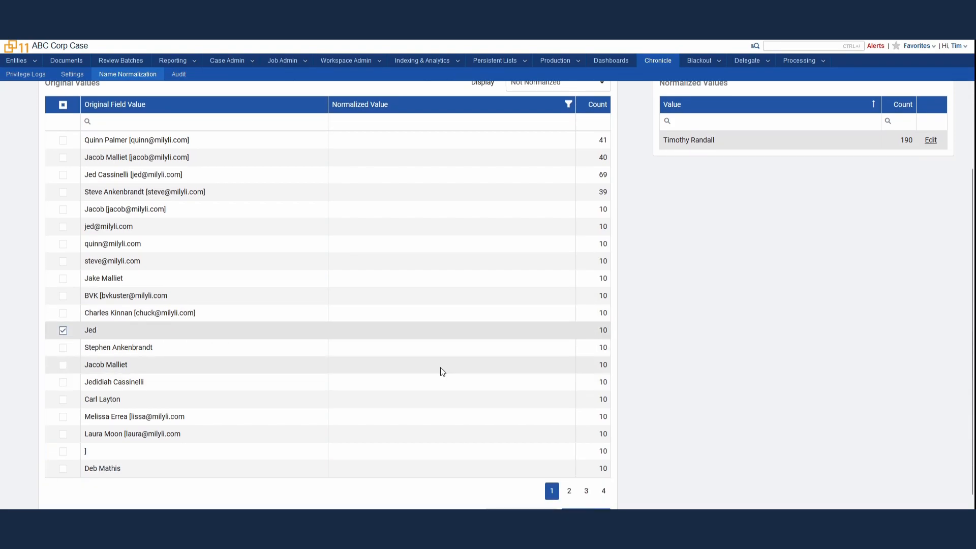
scroll(455, 358, "down", 1)
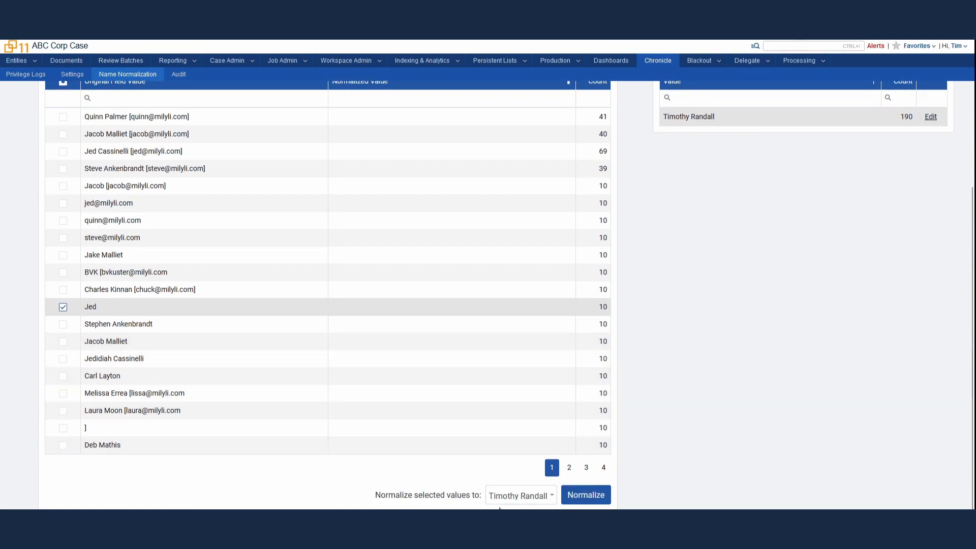
left_click(528, 505)
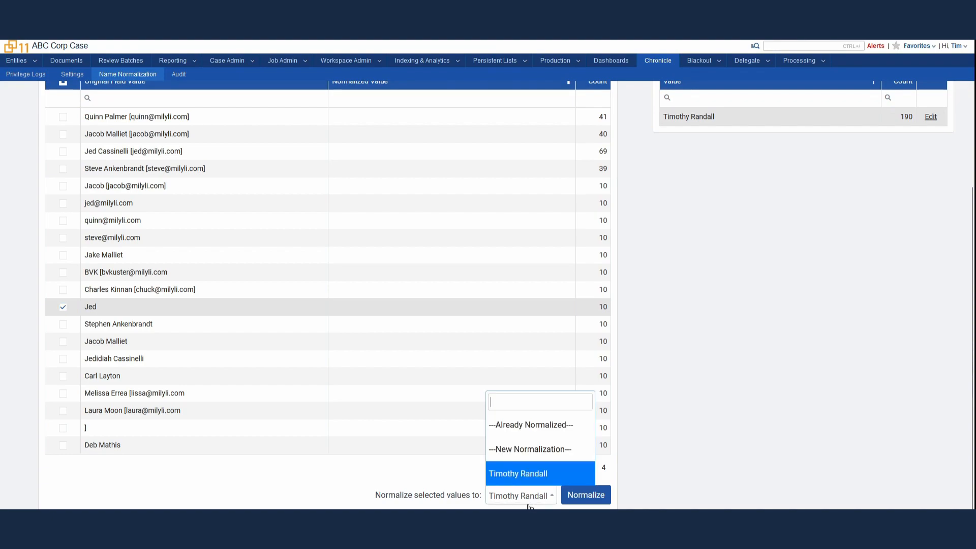
left_click(535, 451)
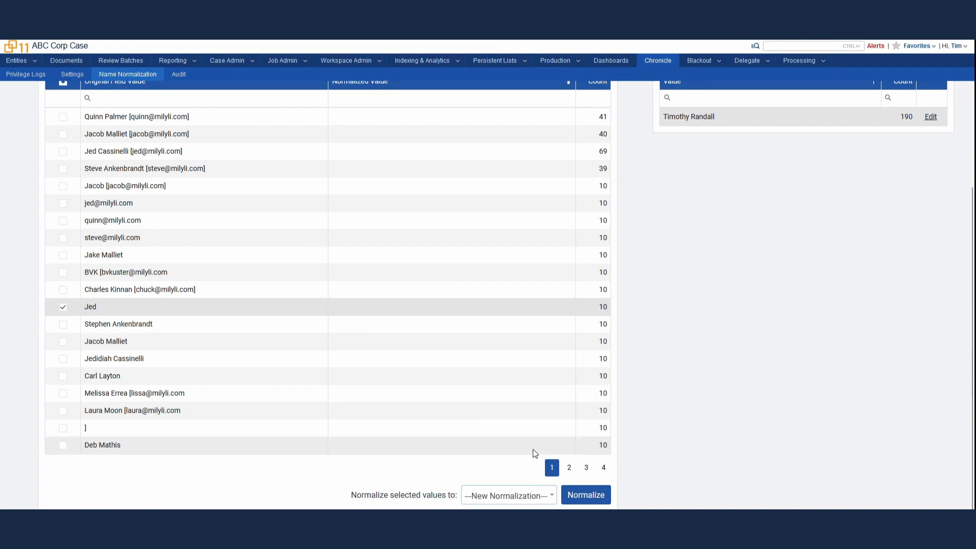
left_click(590, 501)
left_click(472, 306)
left_click(584, 346)
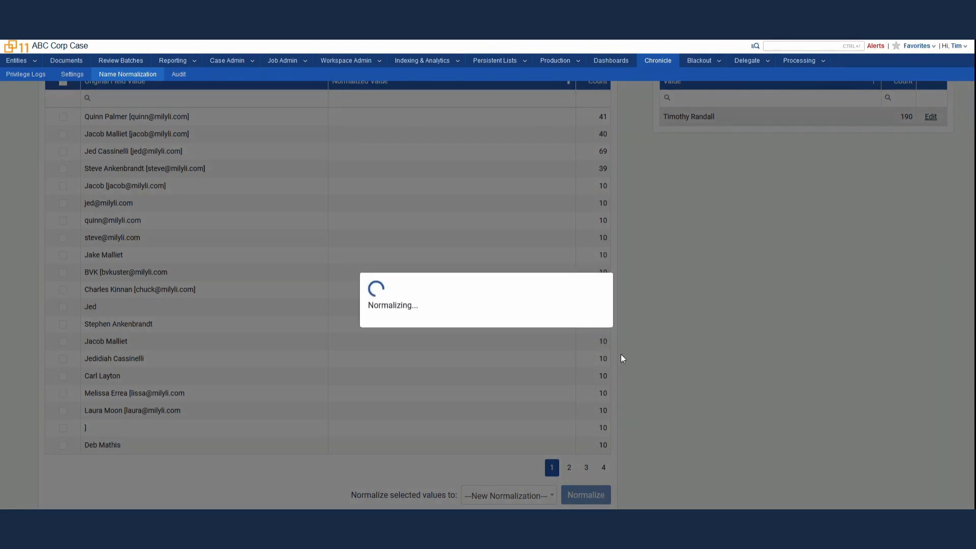
scroll(672, 367, "up", 1)
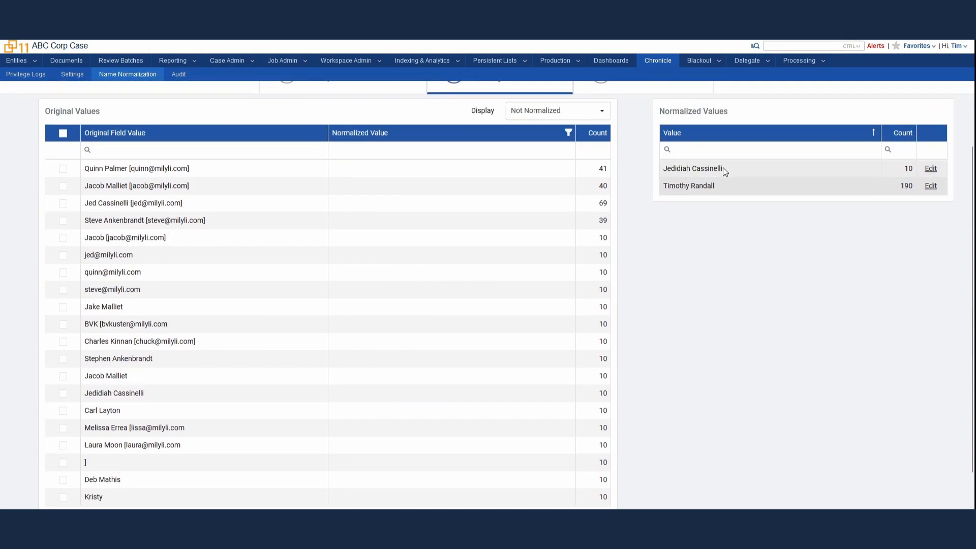
- Search original values for the short first name, then clear the search to list all values
left_click(176, 150)
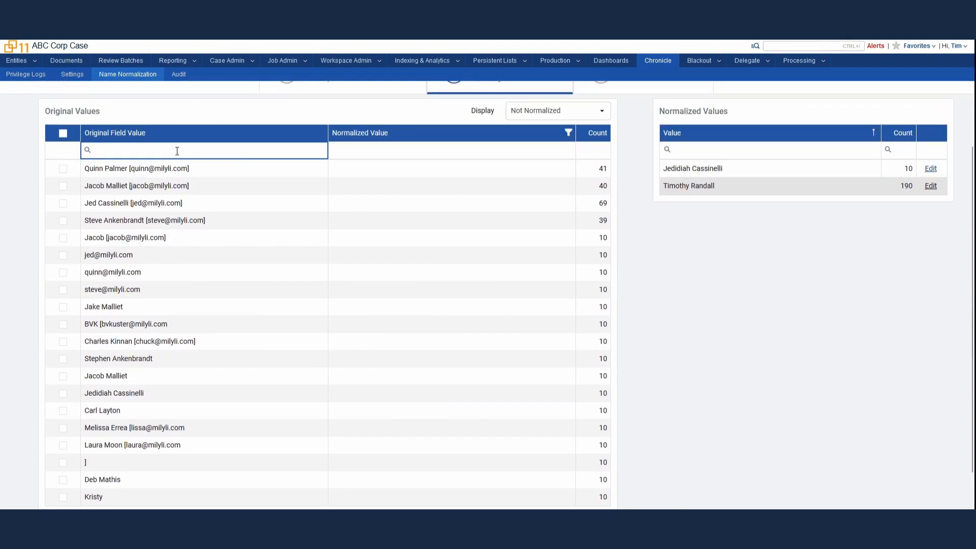
type("jed")
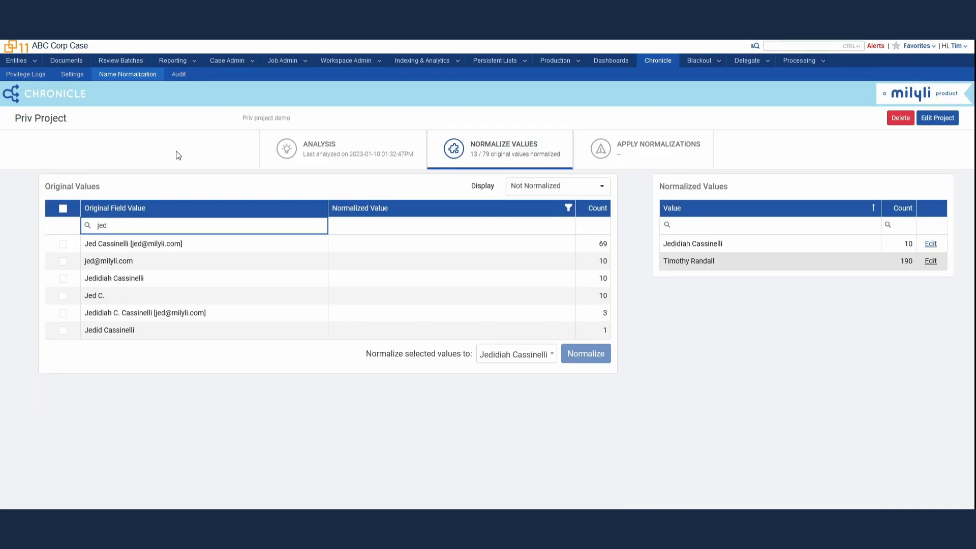
double_click(117, 226)
key("BackSpace")
scroll(72, 352, "down", 2)
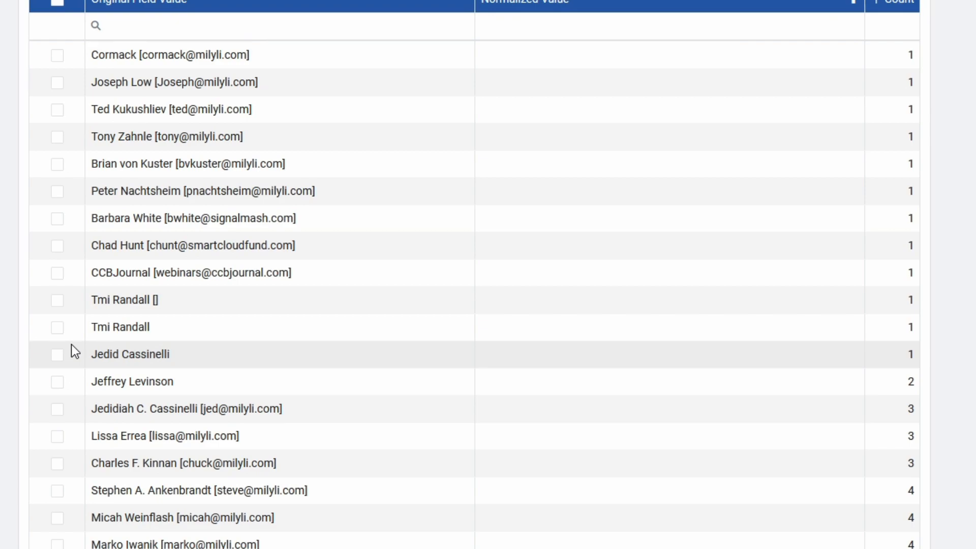
- Map both misspelled variants to the first normalized full name (192 occurrences) and sort by highest count
left_click(57, 301)
left_click(57, 328)
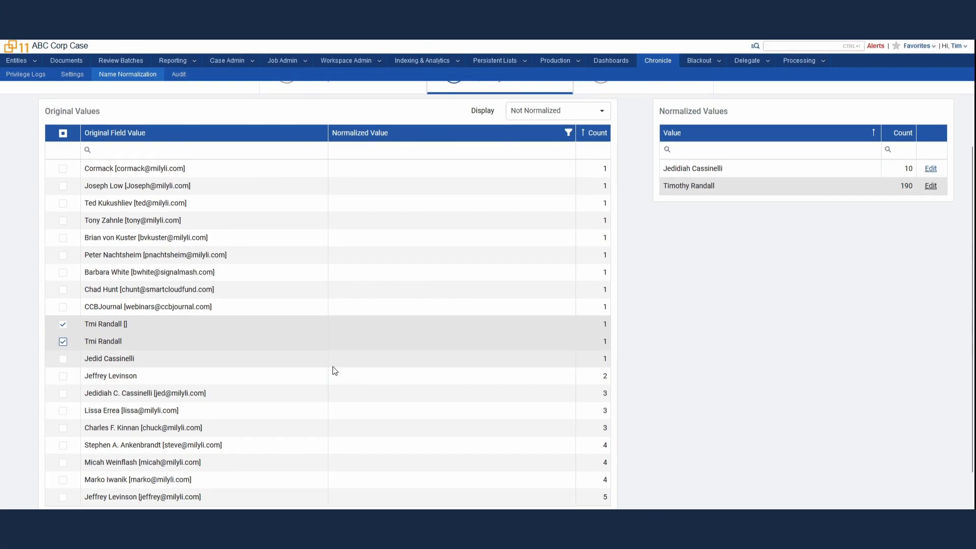
scroll(460, 370, "down", 1)
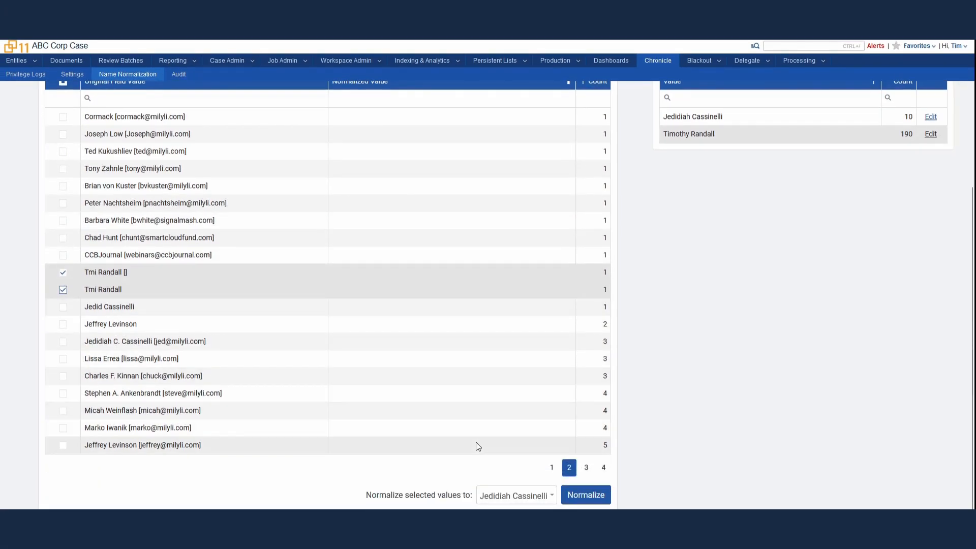
left_click(521, 495)
left_click(525, 476)
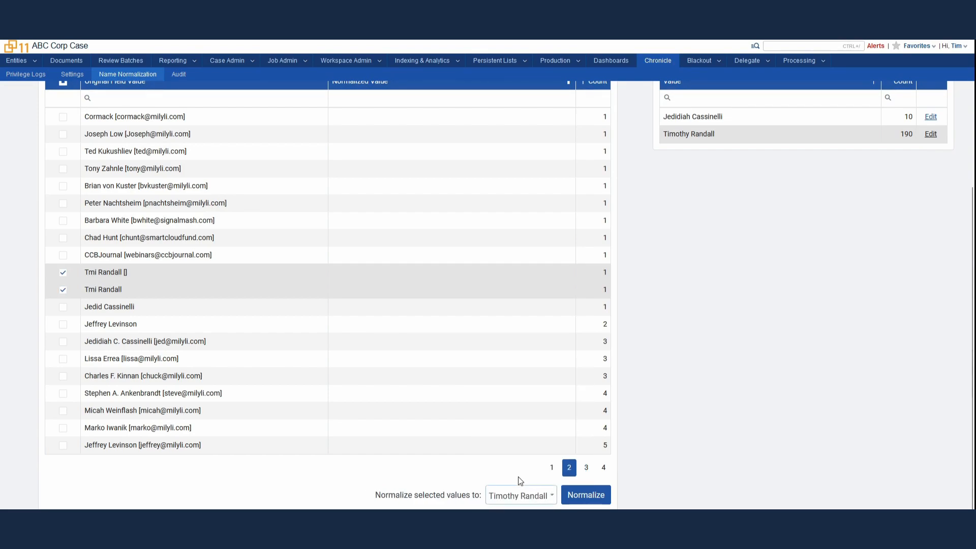
left_click(585, 494)
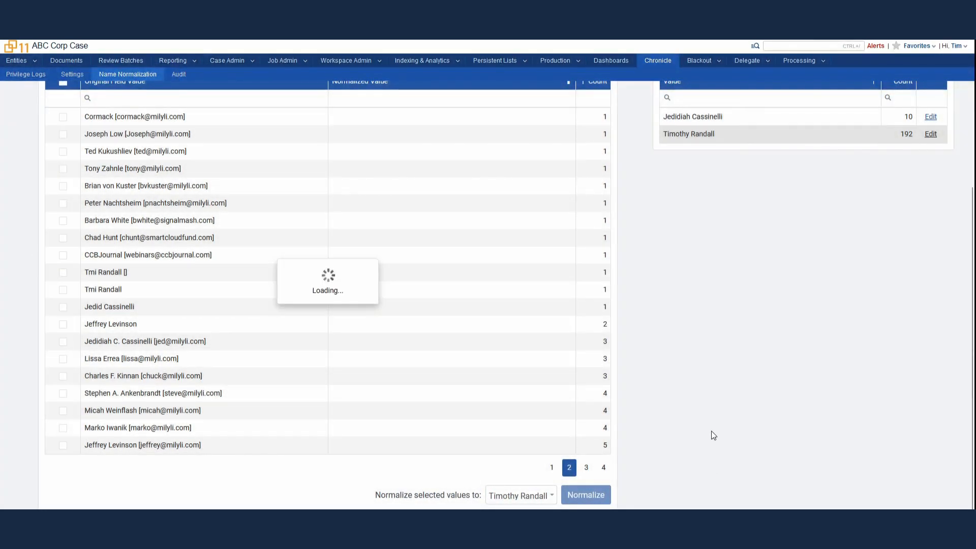
scroll(732, 441, "up", 1)
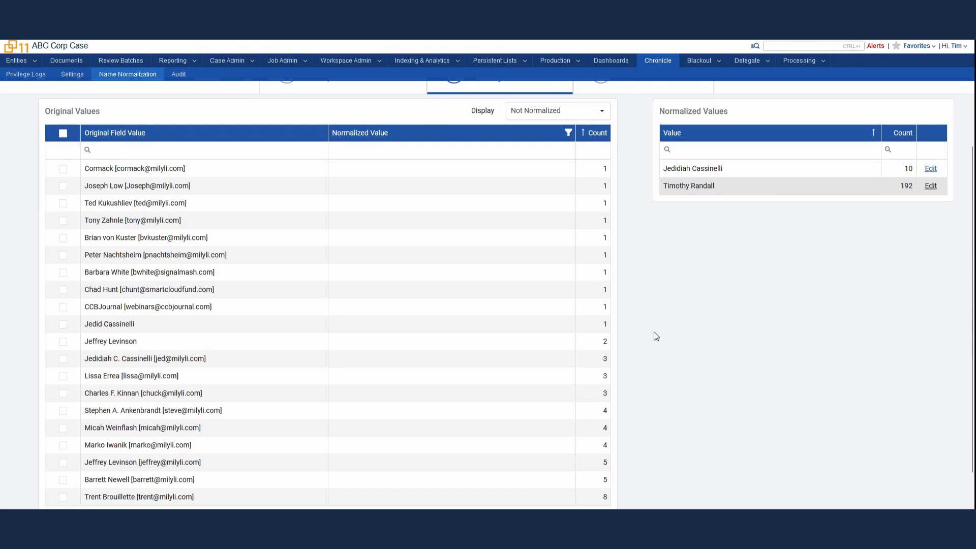
left_click(587, 136)
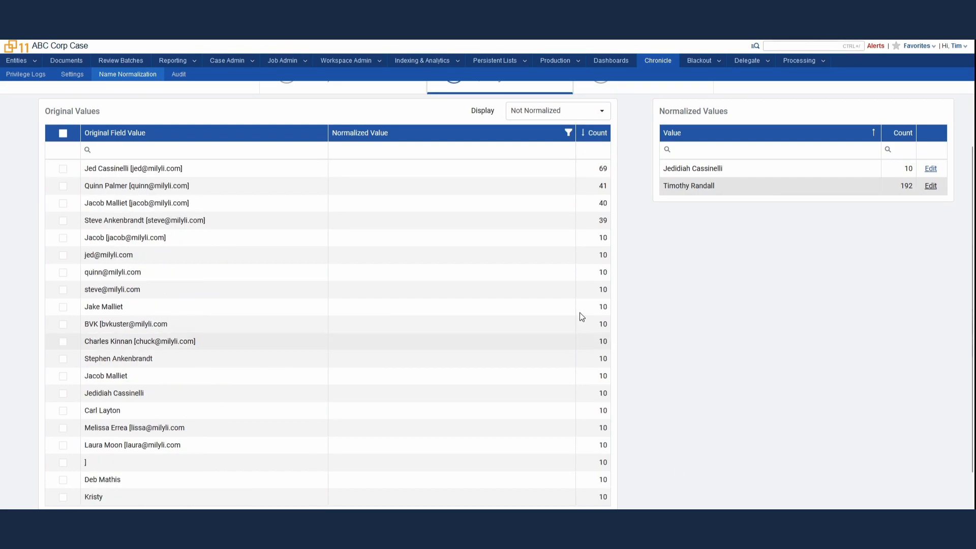
left_click(63, 393)
left_click(63, 393)
left_click(63, 376)
left_click(63, 358)
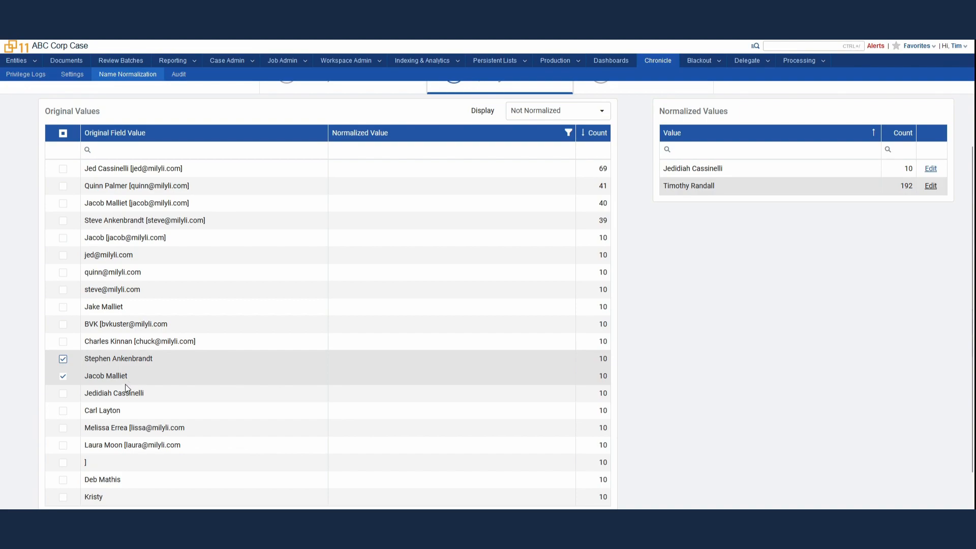
scroll(126, 379, "down", 1)
left_click(63, 358)
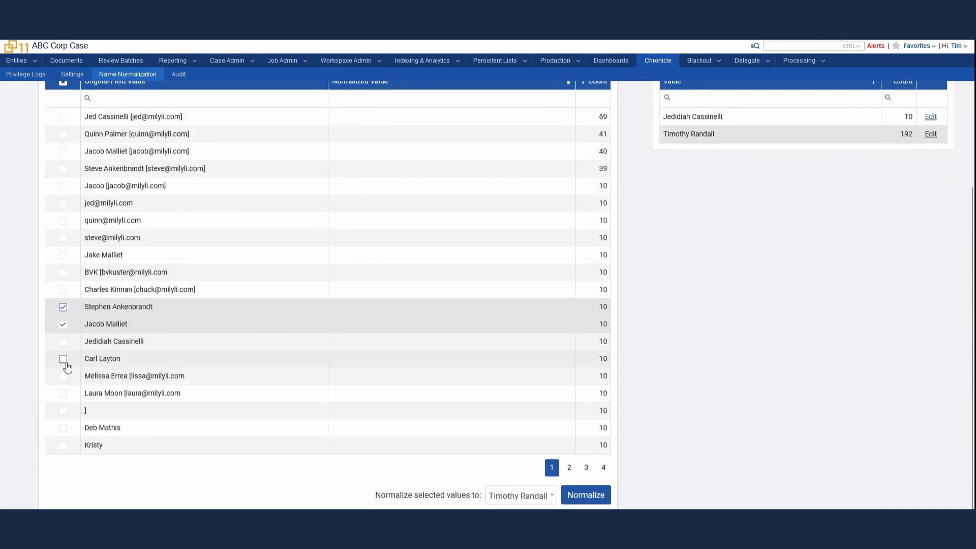
left_click(63, 427)
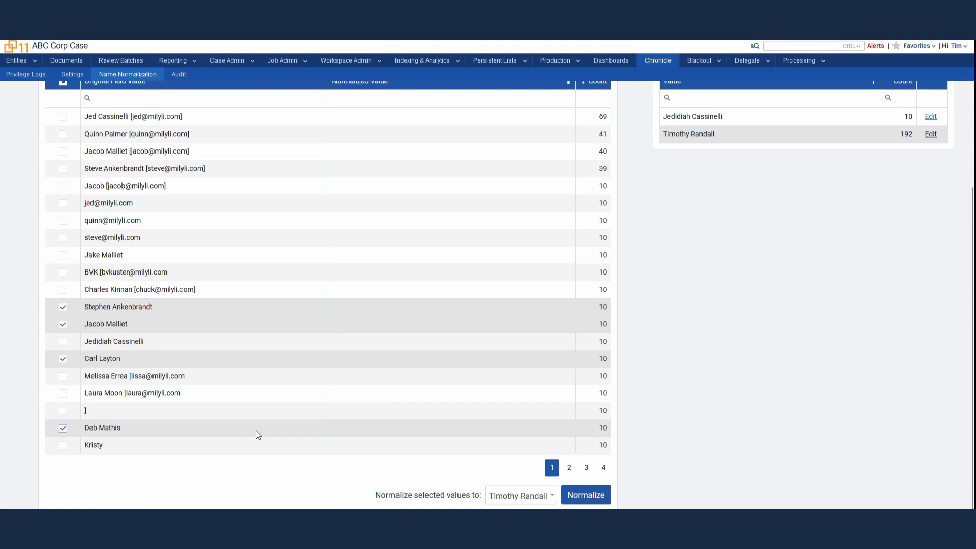
left_click(520, 495)
left_click(537, 407)
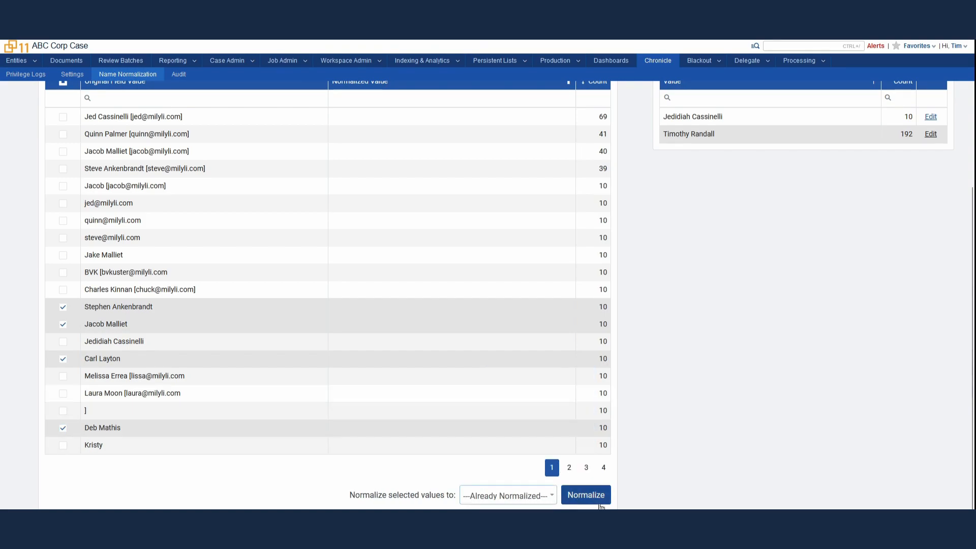
left_click(591, 497)
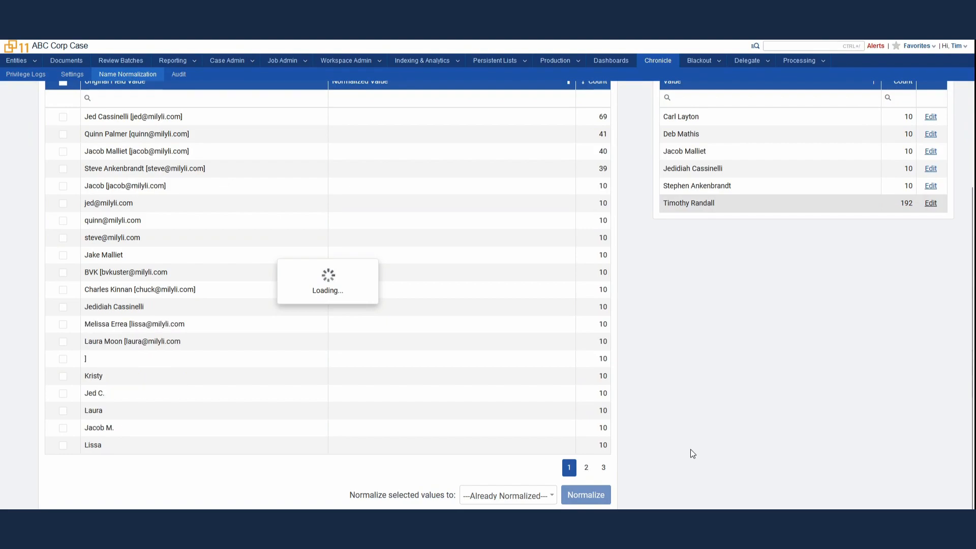
scroll(690, 448, "up", 1)
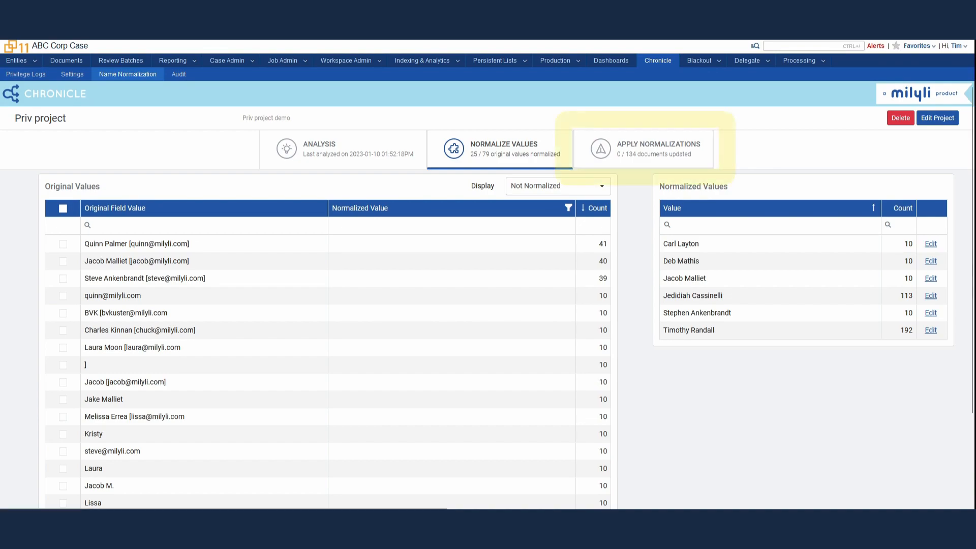
- Show the Apply Normalizations table mapping Email To, From, BCC and CC to Normalized fields
left_click(635, 158)
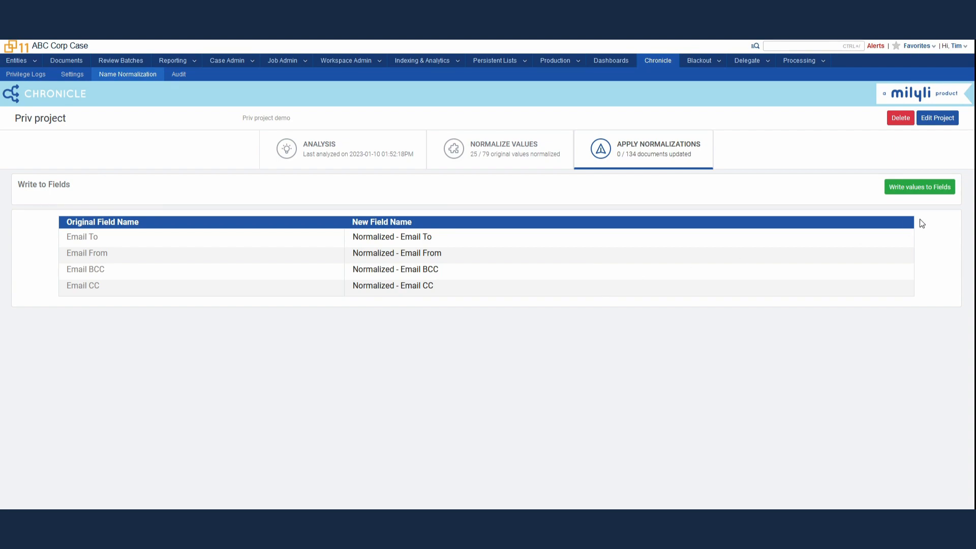
- Write the normalized values to the Normalized email fields for all 134 documents
left_click(925, 196)
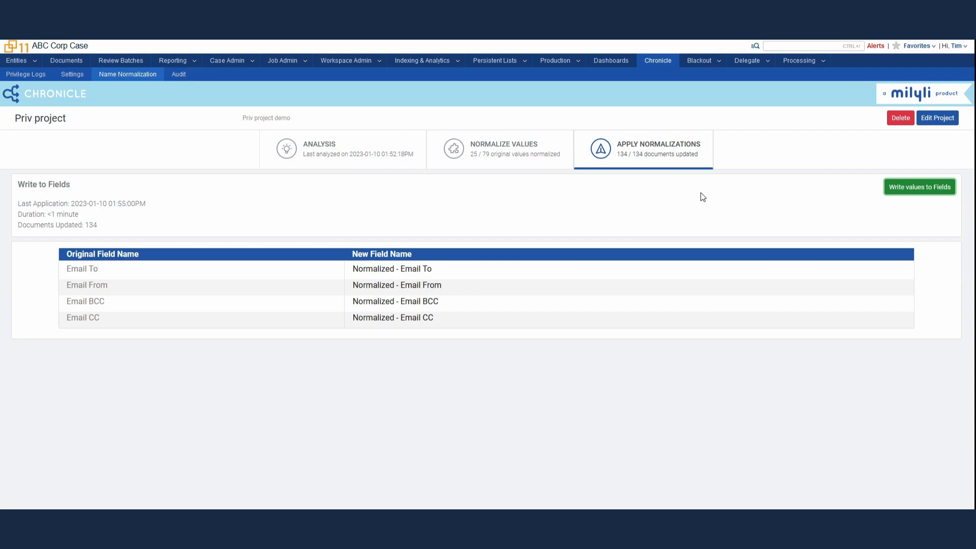
- Return to the Normalize Values list
left_click(526, 162)
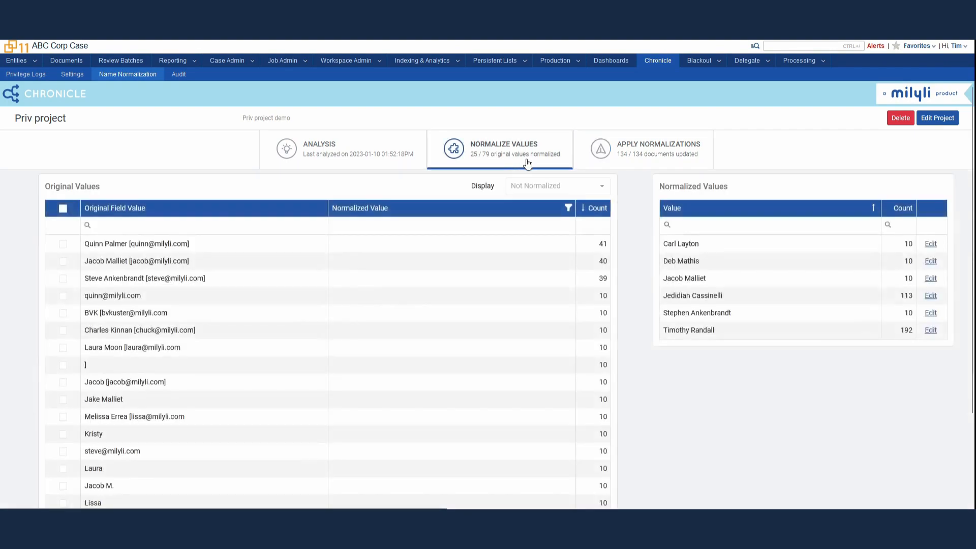